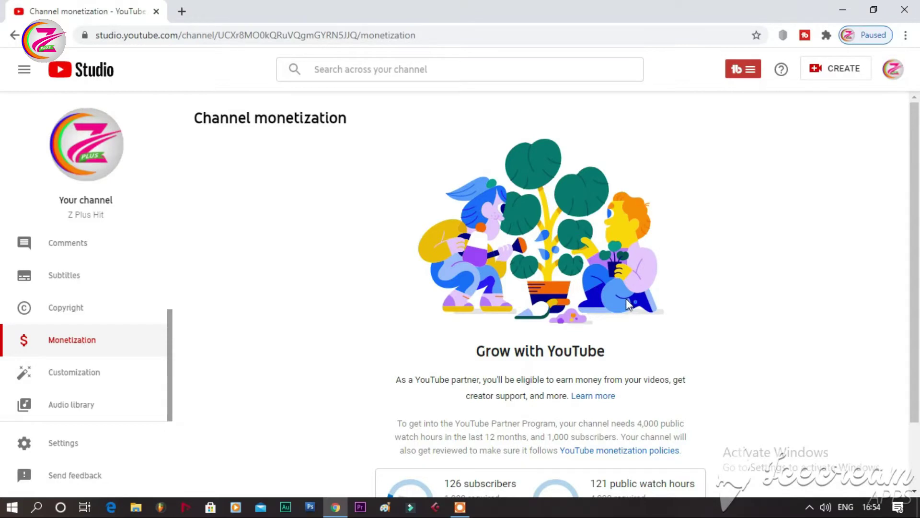
# - Review the channel's subscriber and public watch-hour requirements for joining the YouTube Partner Program
pyautogui.scroll(-2, 626, 304)
pyautogui.scroll(2, 633, 355)
pyautogui.scroll(-2, 635, 407)
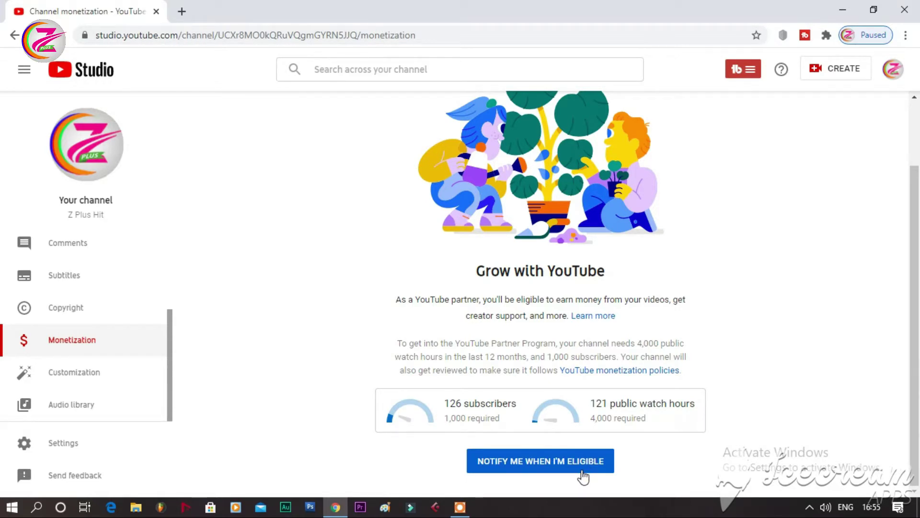
pyautogui.moveTo(467, 510)
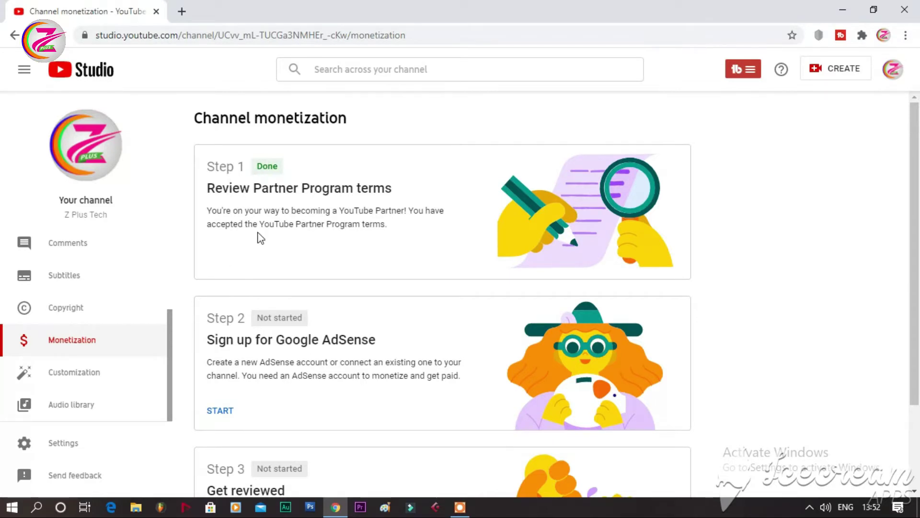
# - Start the Google AdSense sign-up for the Z Plus Tech channel and proceed to the identity verification
pyautogui.scroll(-1, 260, 237)
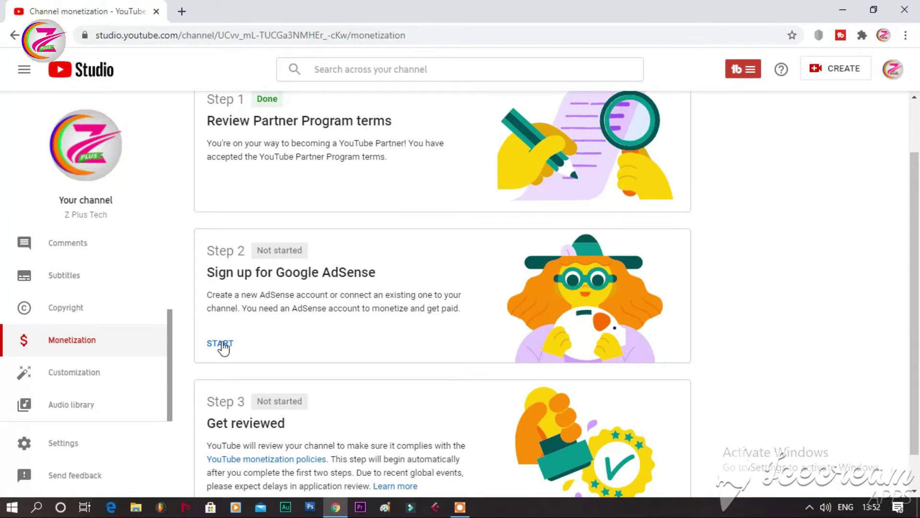
pyautogui.click(221, 344)
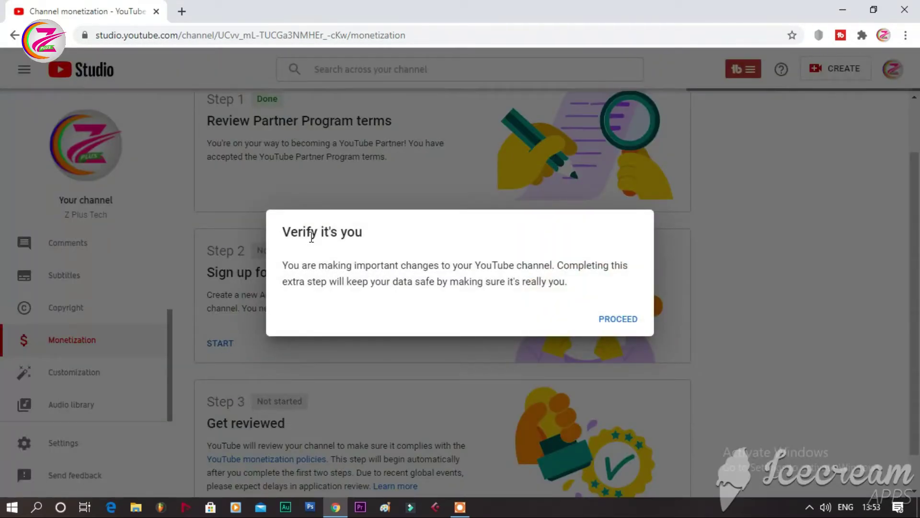
pyautogui.click(310, 233)
pyautogui.click(366, 234)
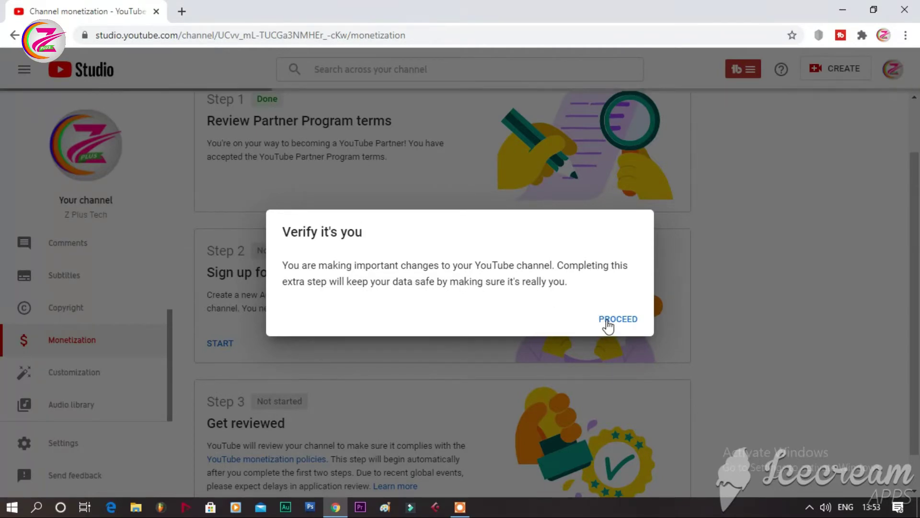
pyautogui.click(608, 320)
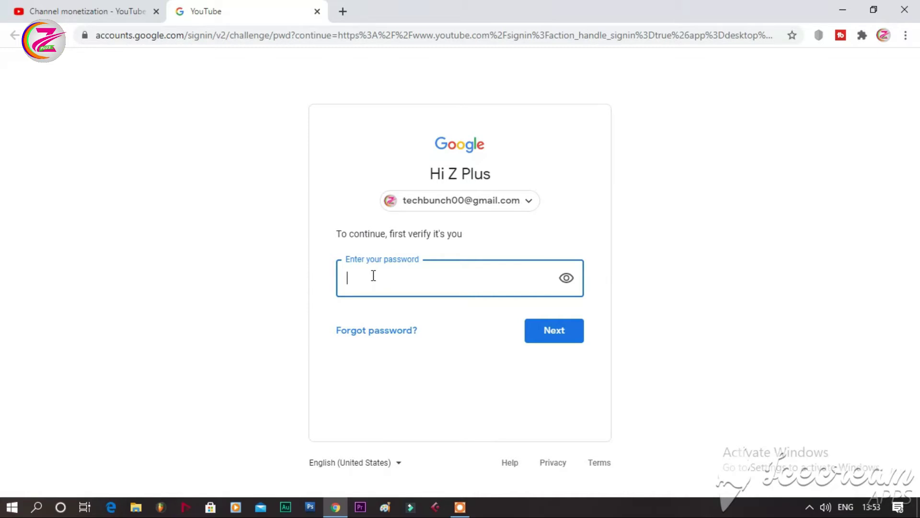
# - Enter the Google account password and submit it to verify the channel owner's identity
pyautogui.hotkey('ctrl', 'v')
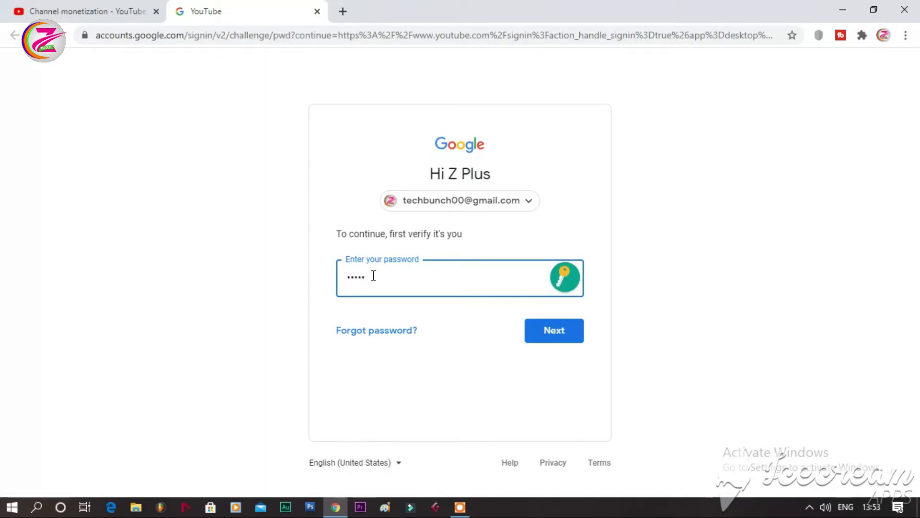
pyautogui.write('•••')
pyautogui.press('Return')
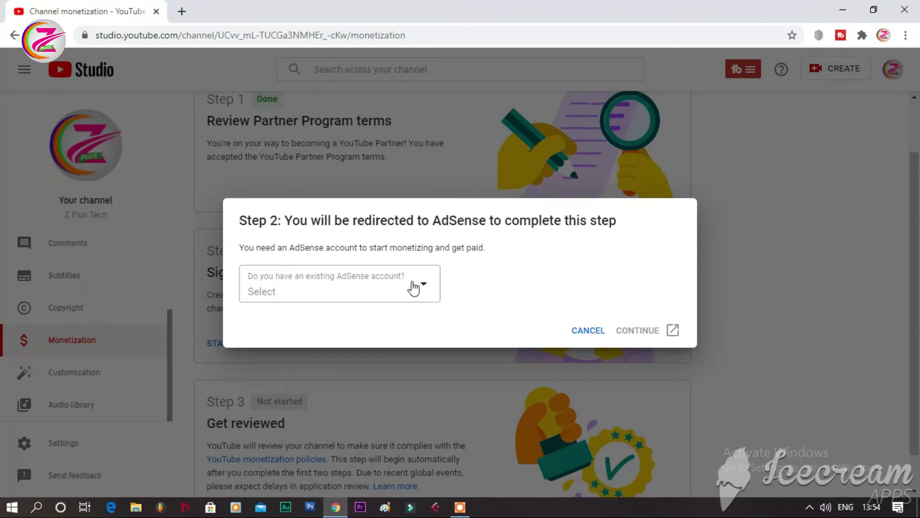
# - Answer the existing AdSense account question with "Yes, I have an existing account"
pyautogui.click(391, 286)
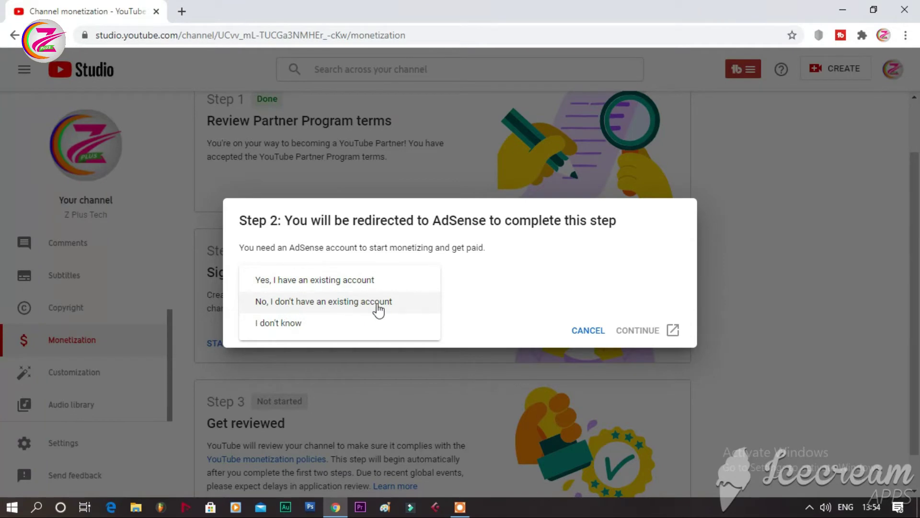
pyautogui.click(338, 282)
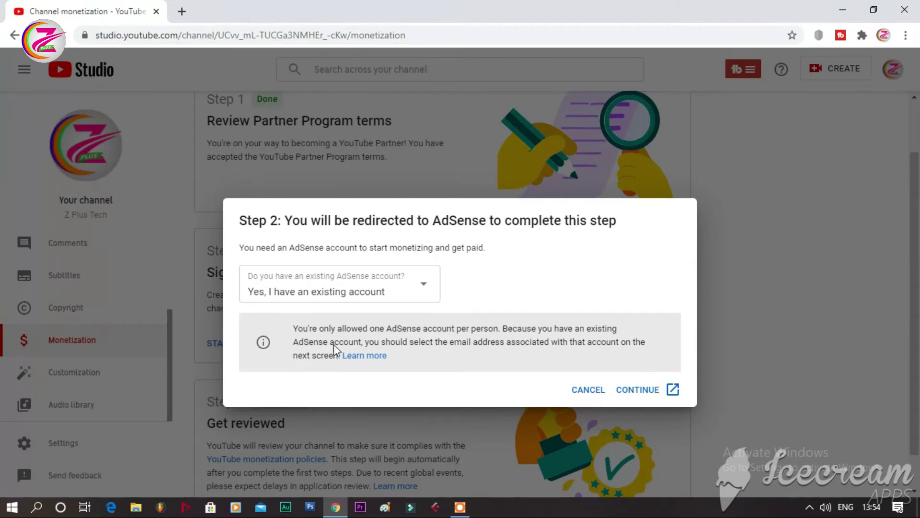
pyautogui.click(412, 299)
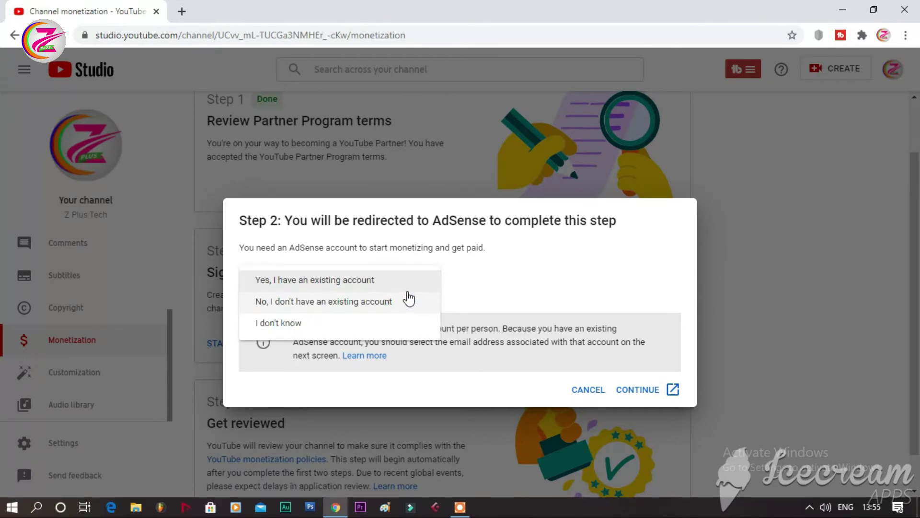
pyautogui.click(378, 280)
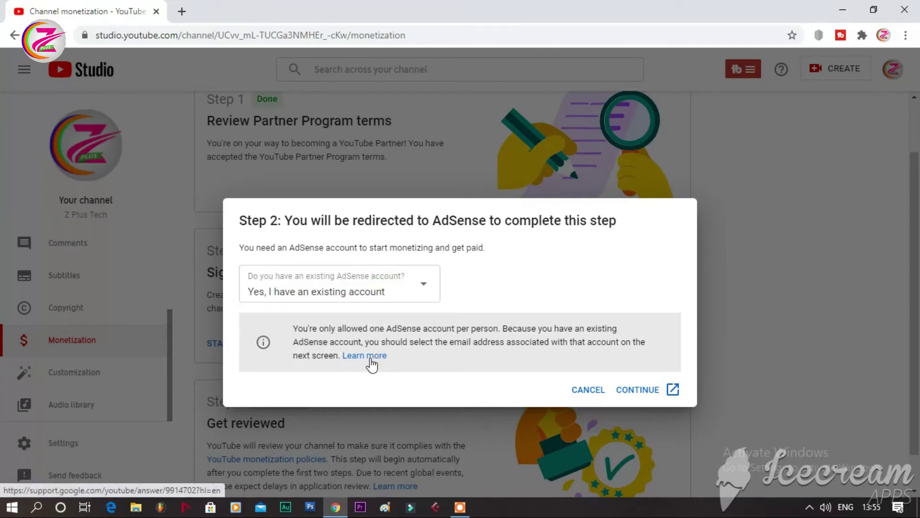
# - Read the help article on setting up an AdSense account for payments, and return to the AdSense redirect dialog
pyautogui.click(373, 364)
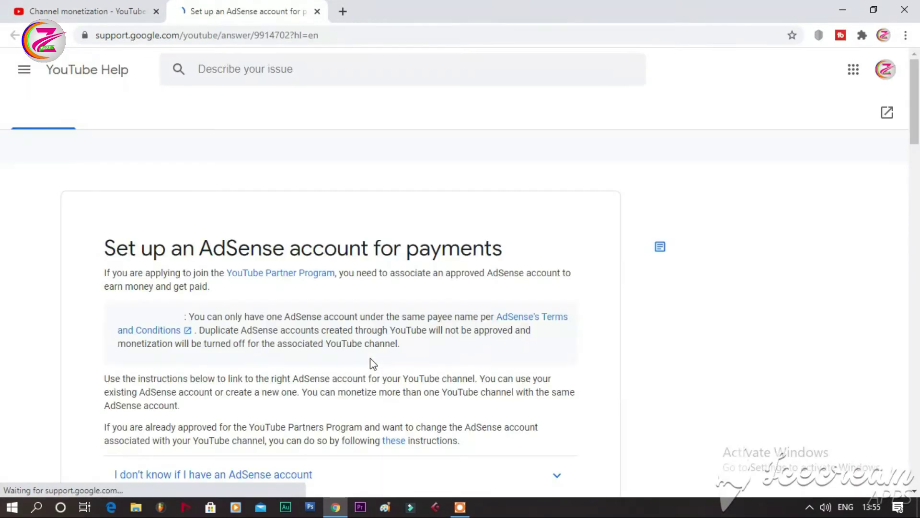
pyautogui.scroll(-7, 372, 363)
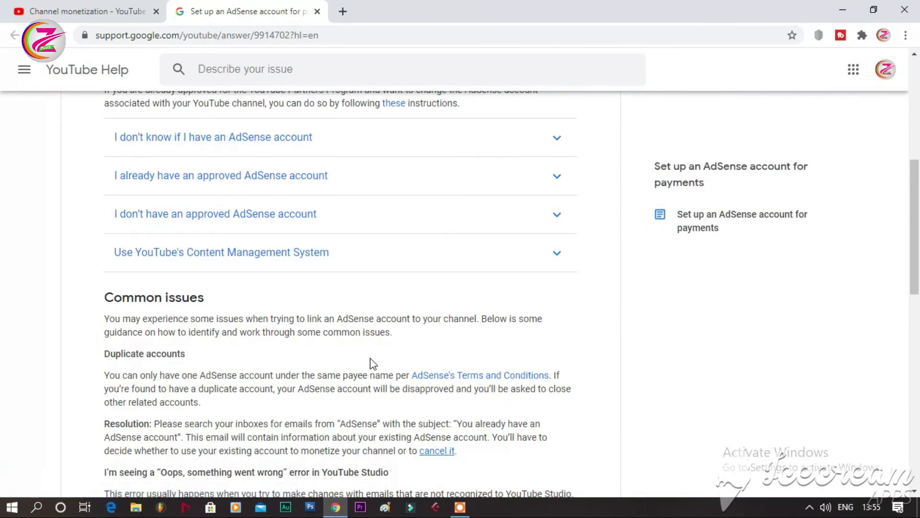
pyautogui.scroll(-8, 372, 364)
pyautogui.click(84, 12)
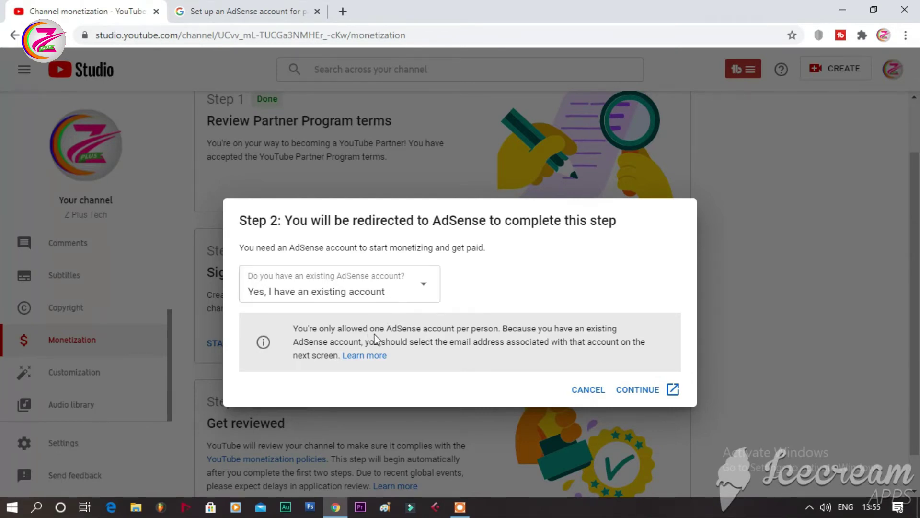
# - Continue to AdSense, sign in to the Google account holding the existing AdSense account with its password, and skip the optional account information
pyautogui.click(633, 391)
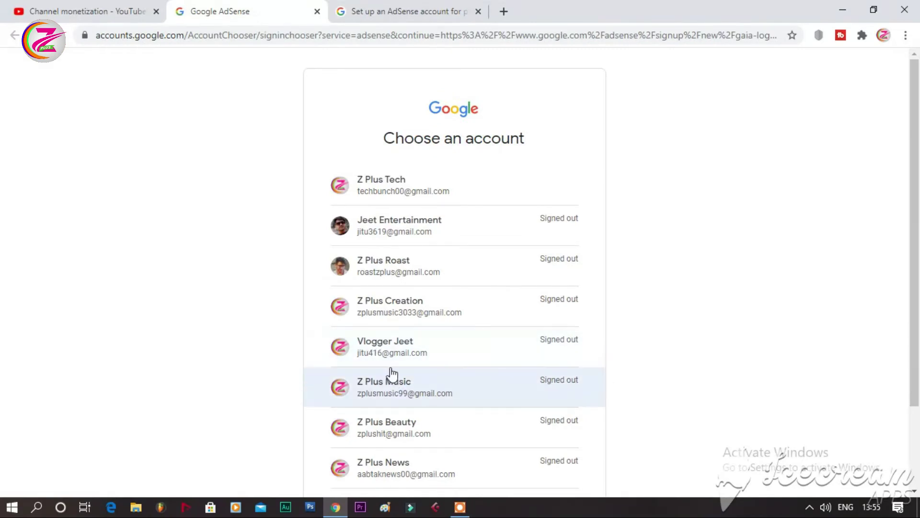
pyautogui.click(387, 233)
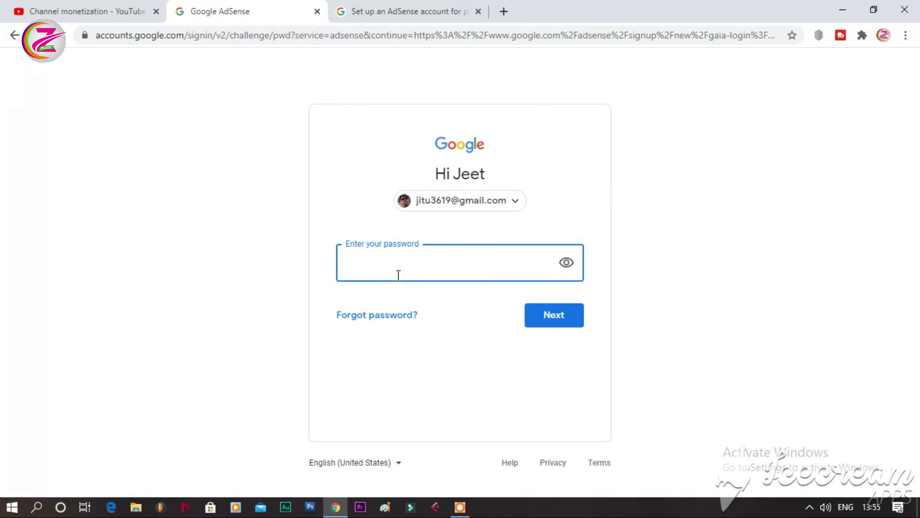
pyautogui.write('*****')
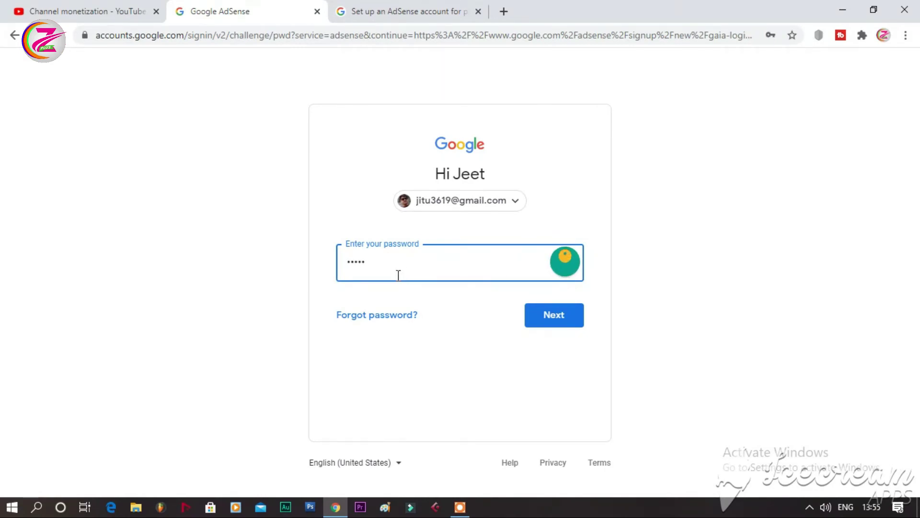
pyautogui.write('*')
pyautogui.click(563, 320)
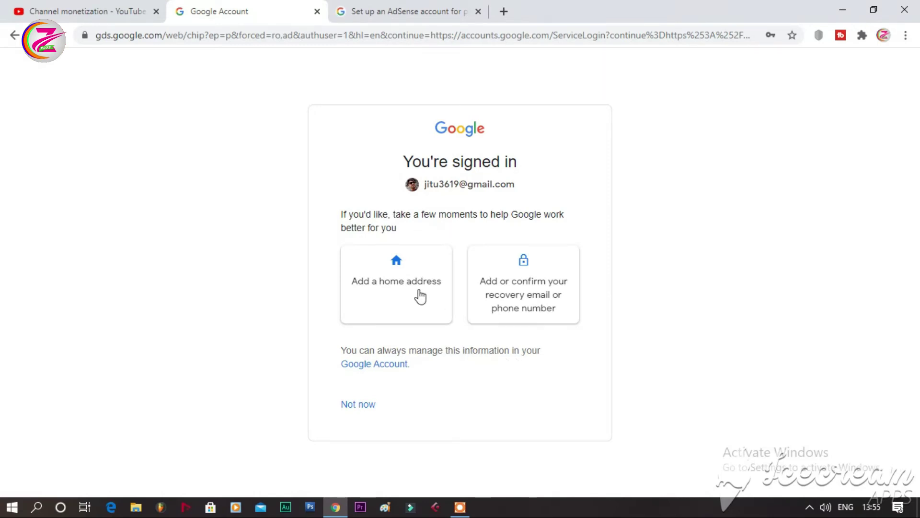
pyautogui.click(368, 407)
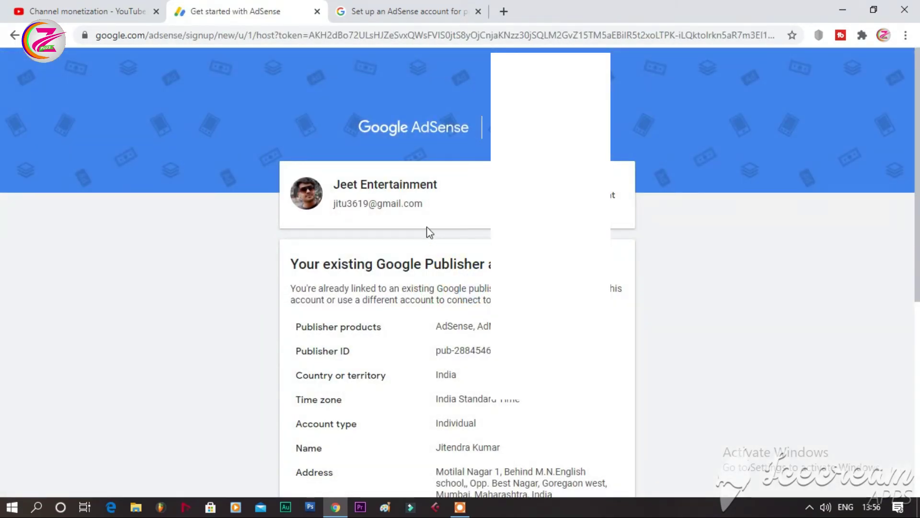
# - Review the existing publisher account details and channel URL, and accept the association with the YouTube channel
pyautogui.scroll(-3, 427, 230)
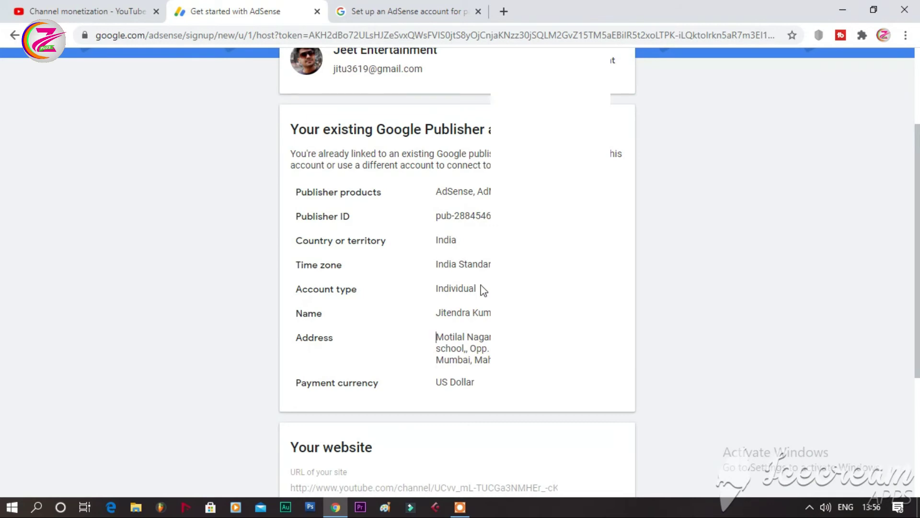
pyautogui.scroll(-4, 484, 288)
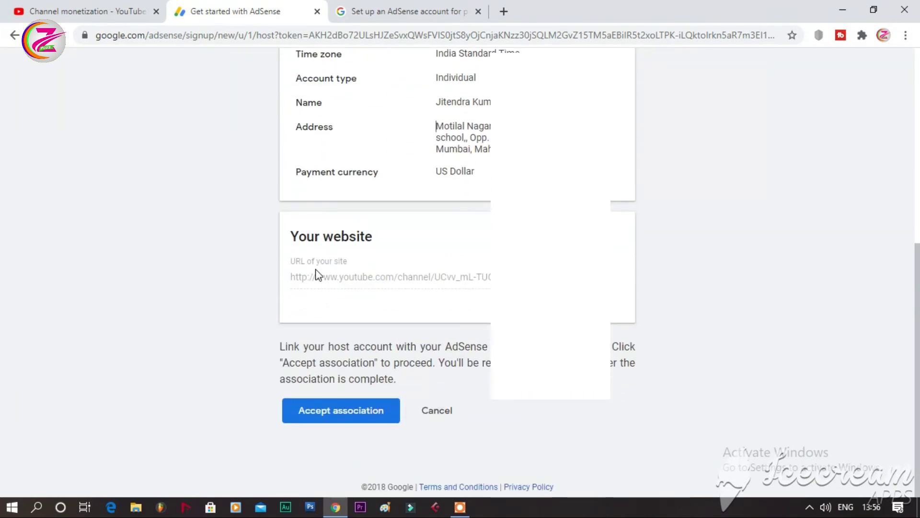
pyautogui.click(334, 411)
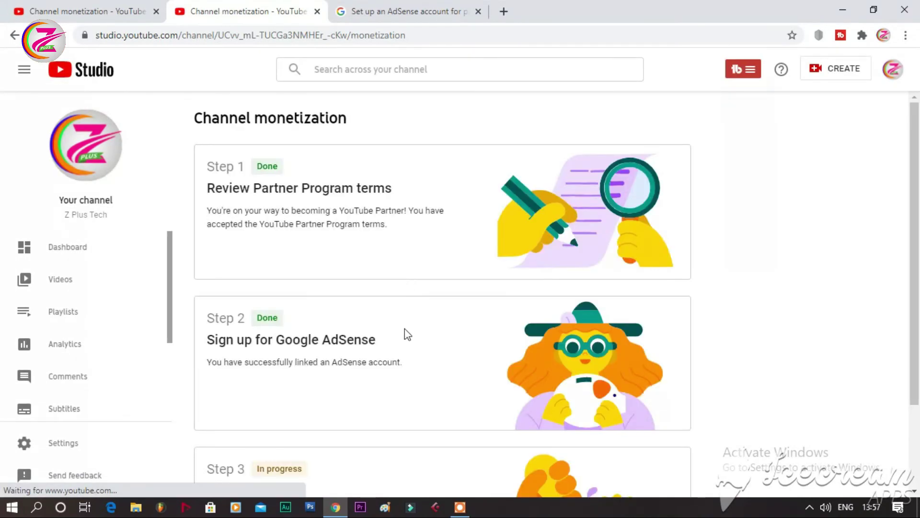
# - Check the status of the three channel monetization steps, including the AdSense sign-up and the channel review
pyautogui.scroll(-2, 405, 332)
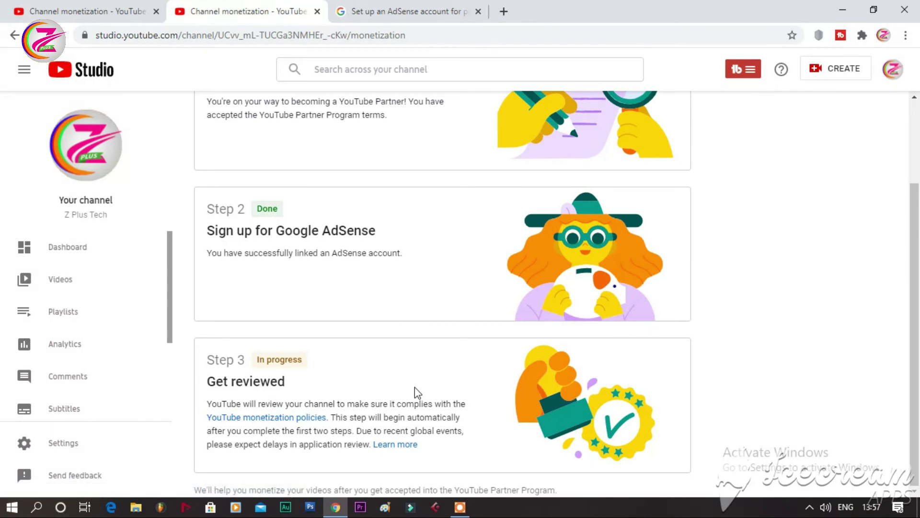
pyautogui.scroll(3, 403, 401)
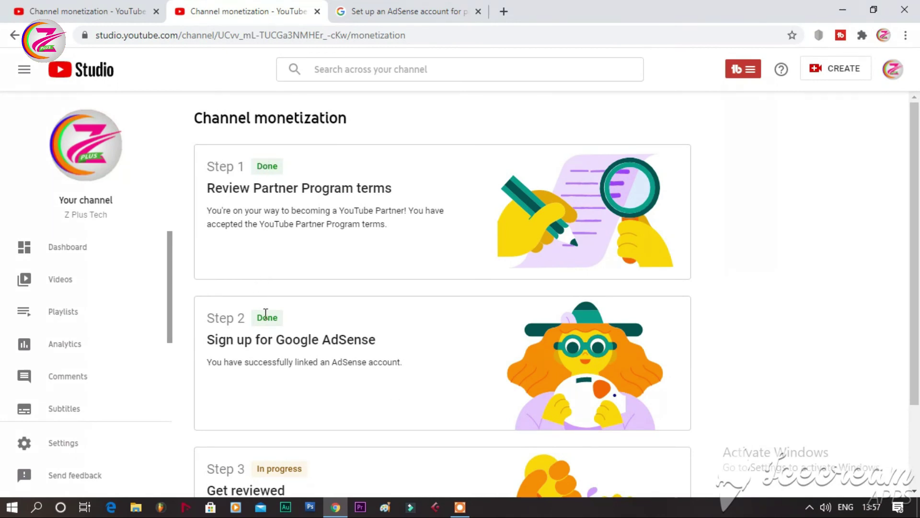
pyautogui.scroll(-2, 296, 341)
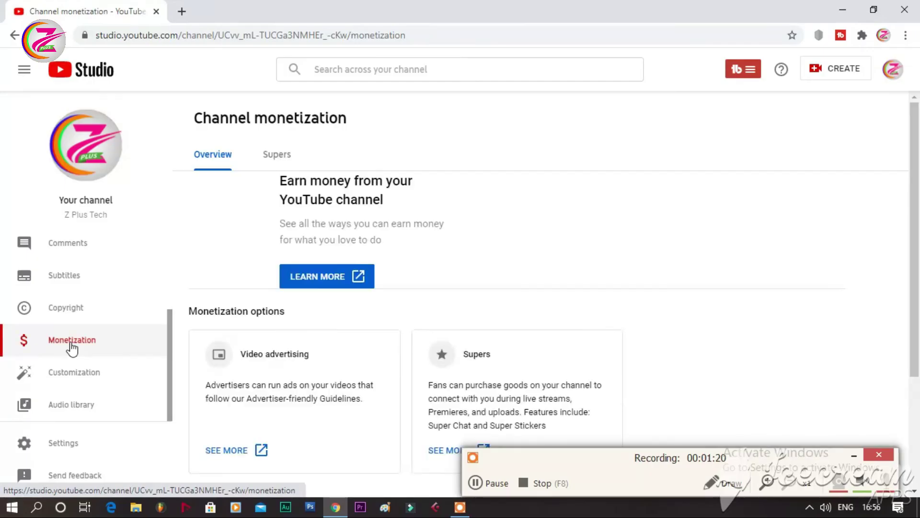
# - Examine the channel's monetization overview, including the Video advertising and Supers options and the YouTube Partner Program options
pyautogui.scroll(-3, 615, 277)
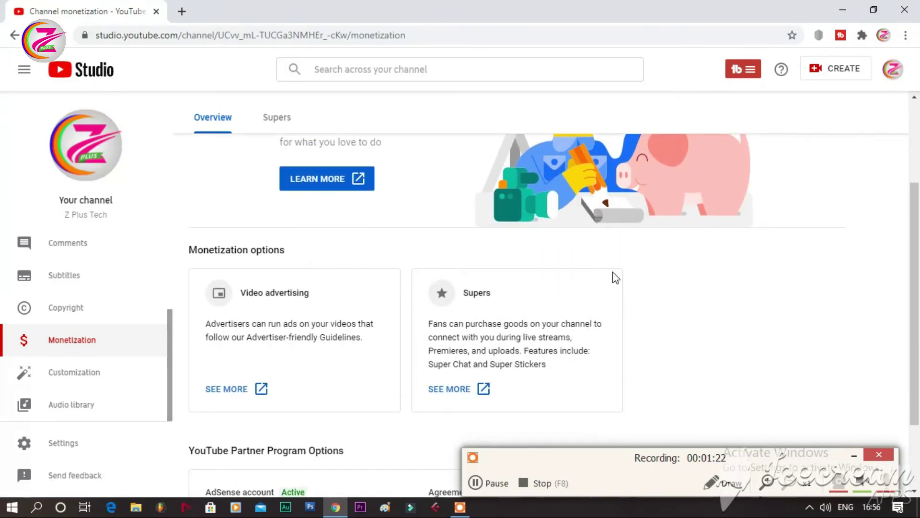
pyautogui.scroll(-2, 613, 273)
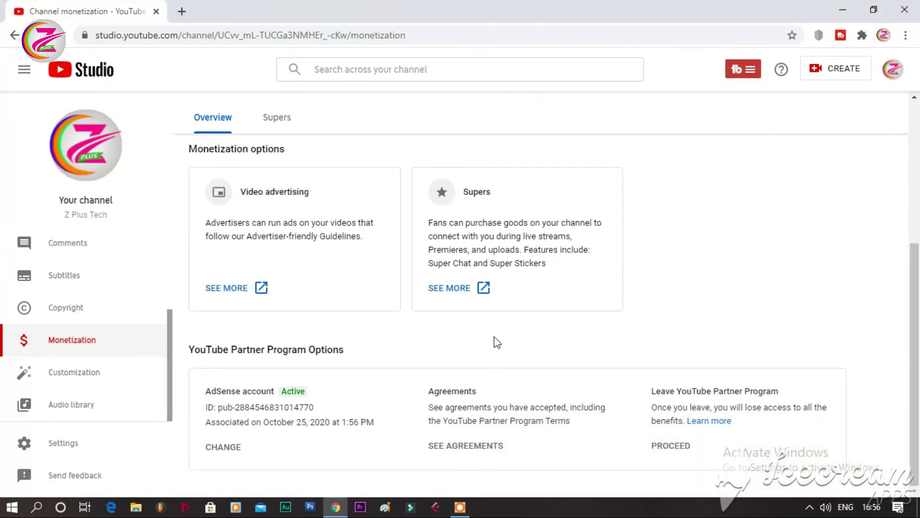
pyautogui.scroll(5, 489, 314)
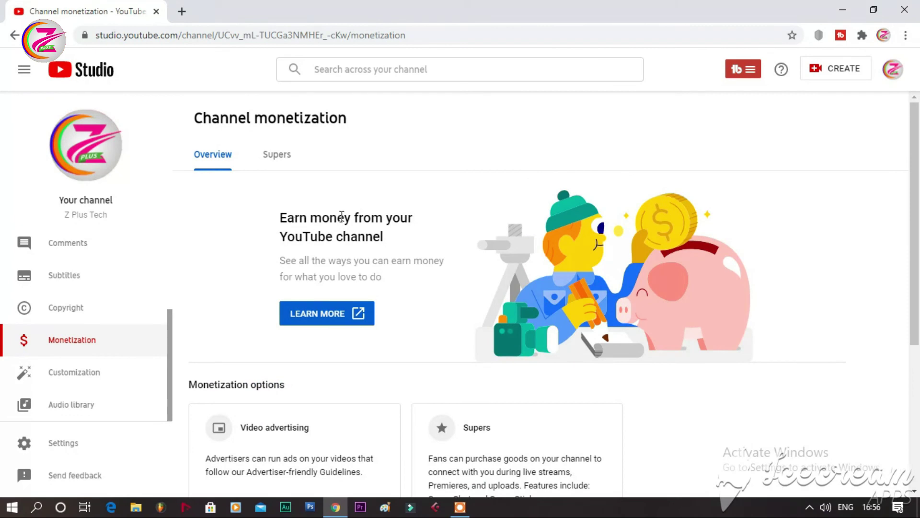
pyautogui.scroll(-2, 288, 376)
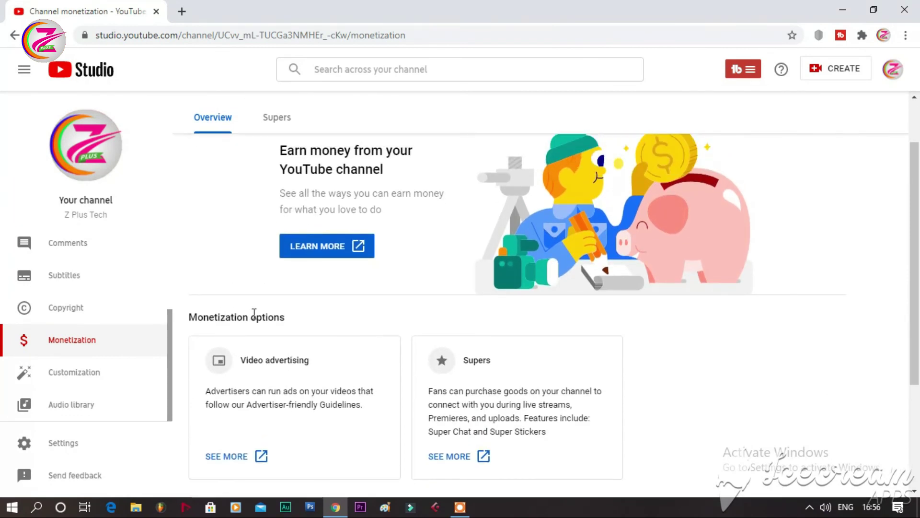
pyautogui.scroll(-1, 312, 373)
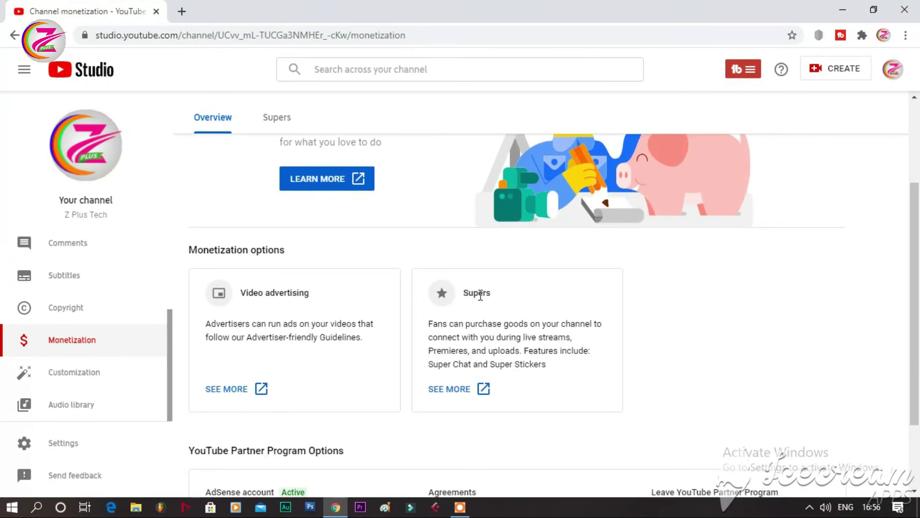
pyautogui.scroll(-2, 480, 294)
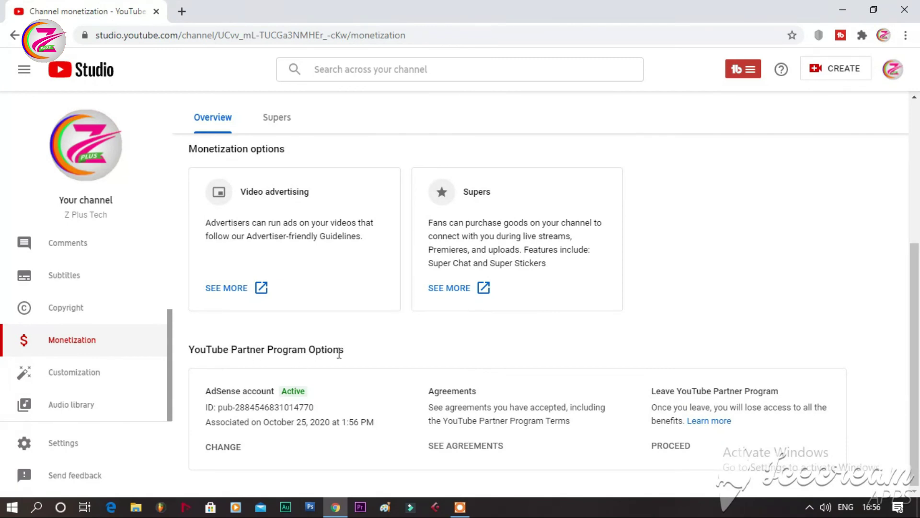